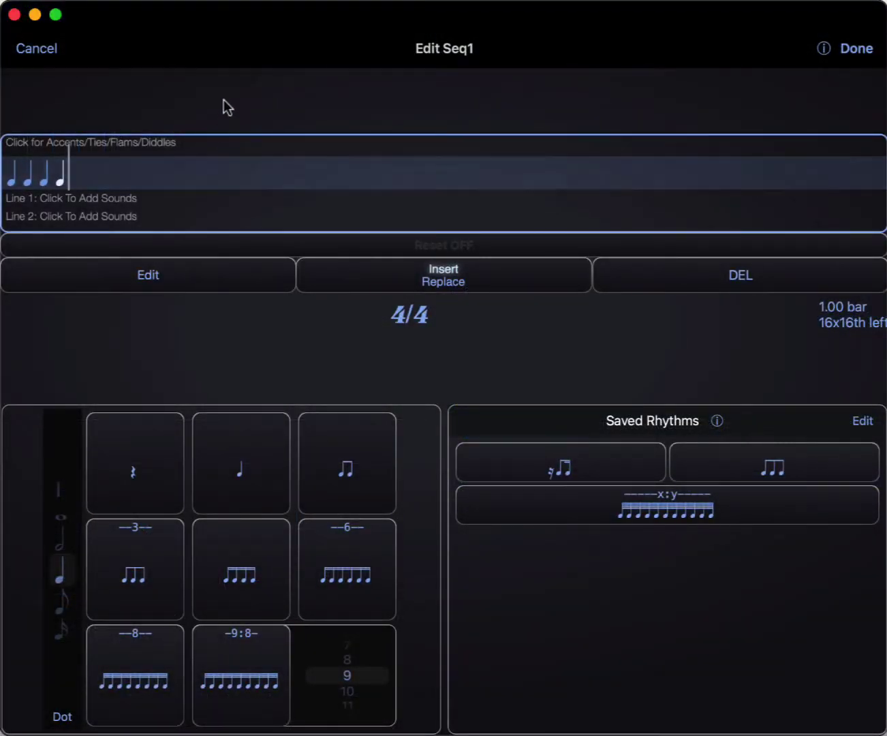
# Step through the accents, rhythm and Line 1 sound rows of Seq1, and between neighbouring notes, to examine each row's controls
pyautogui.press('Up')
pyautogui.press('Down')
pyautogui.press('Down')
pyautogui.press('Down')
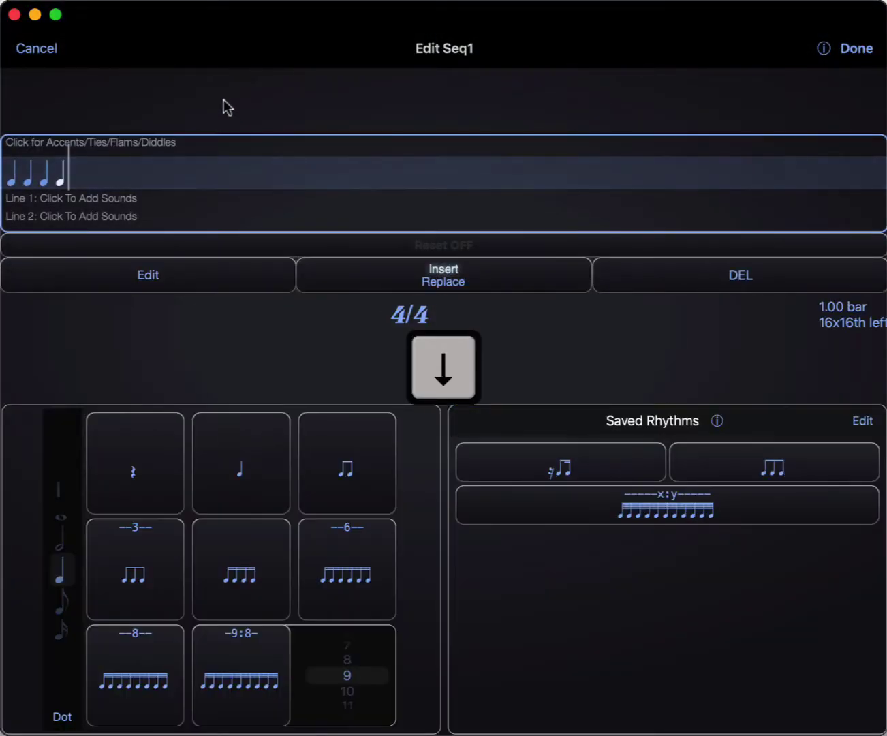
pyautogui.press('Up')
pyautogui.press('Up')
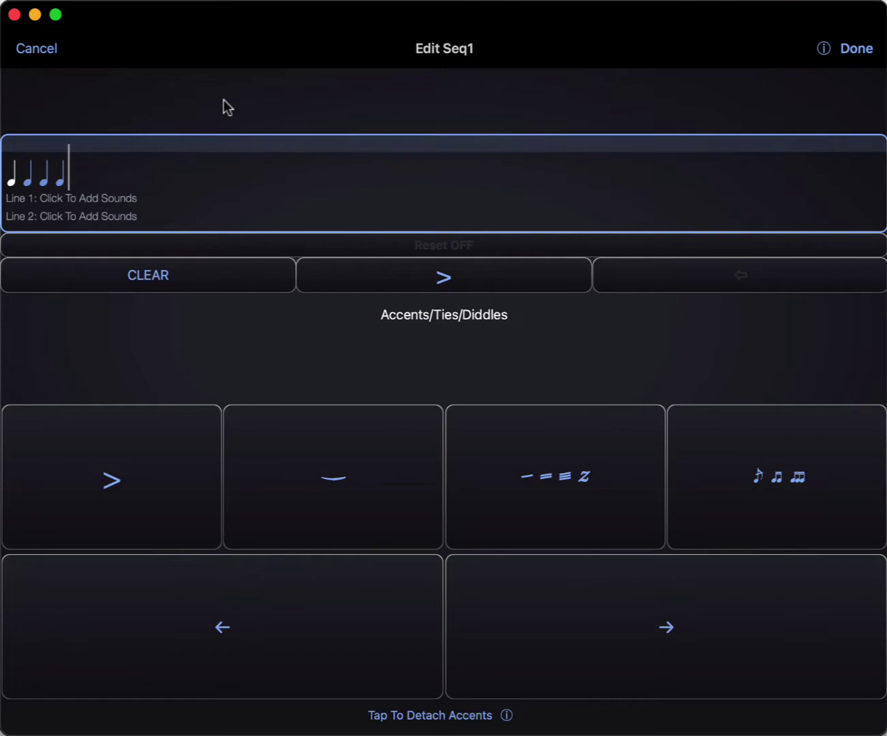
pyautogui.press('Down')
pyautogui.press('Down')
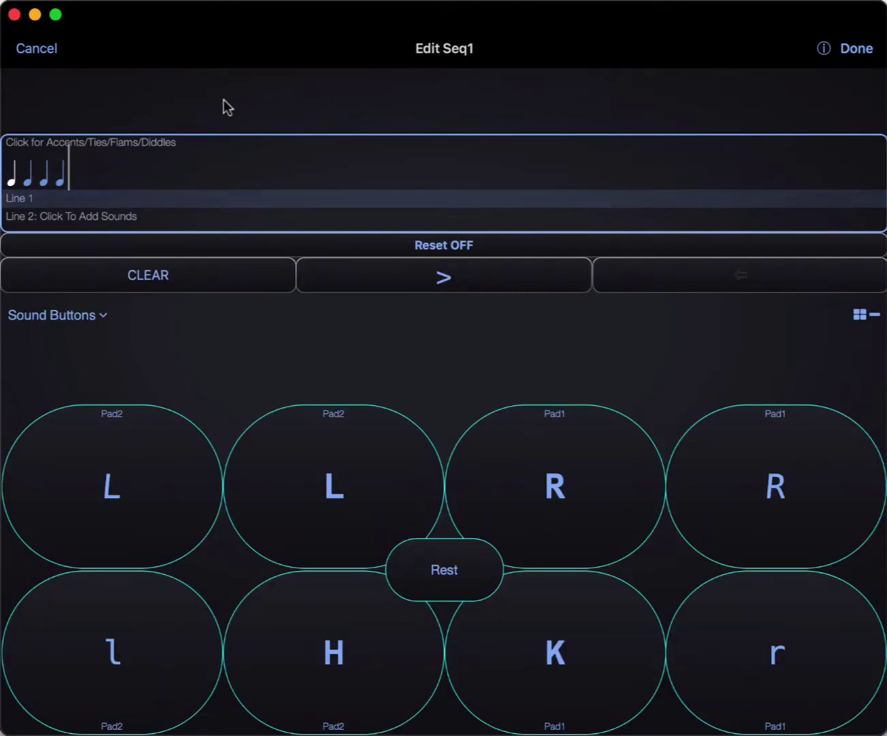
pyautogui.press('Right')
pyautogui.press('Left')
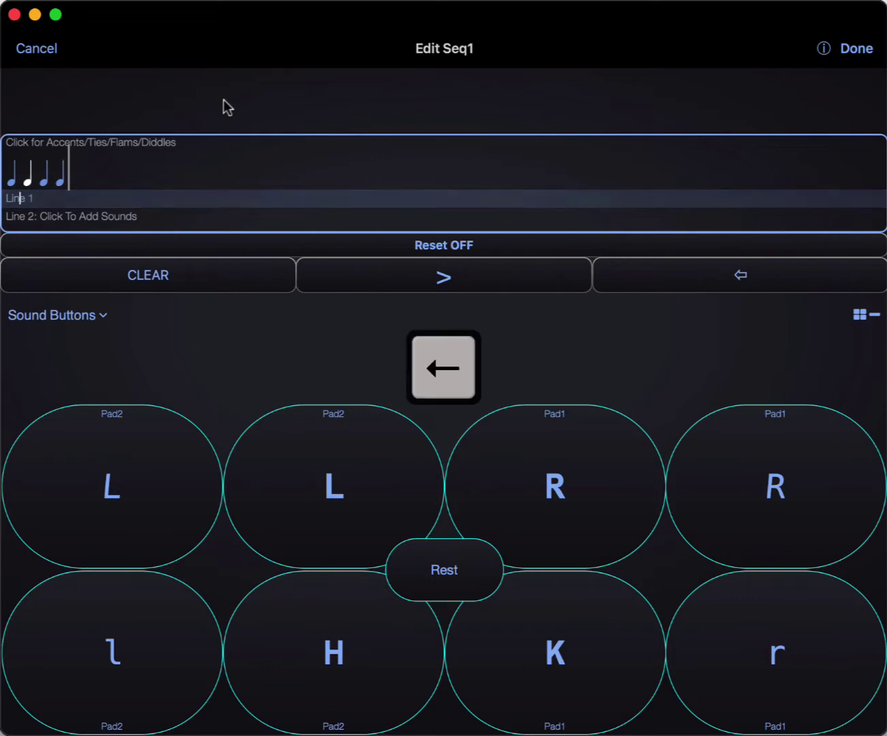
pyautogui.press('Right')
pyautogui.press('Left')
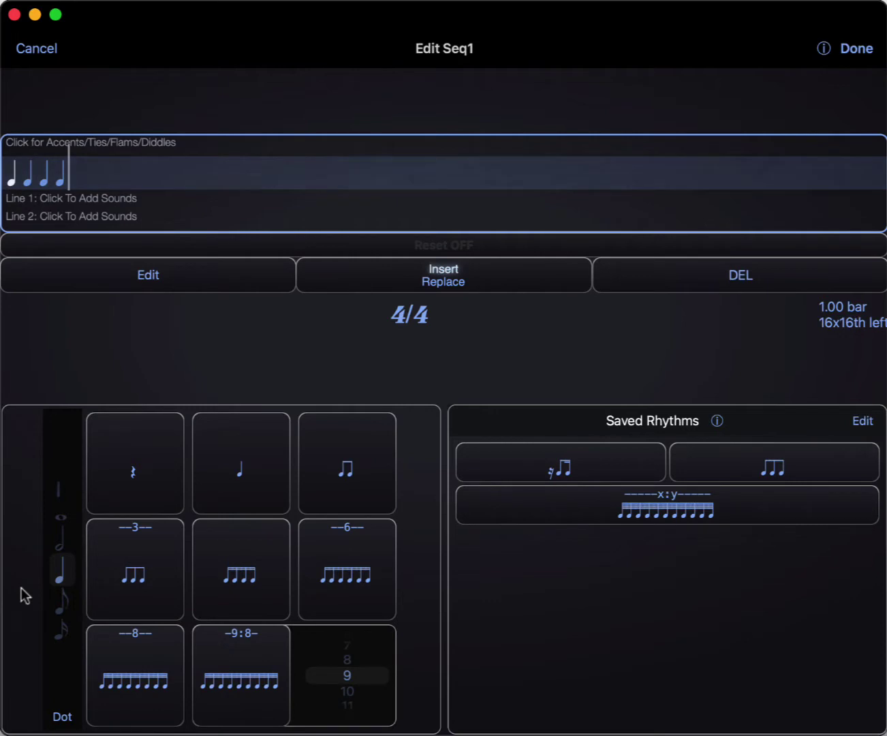
# Try the sixteenth, eighth, quarter, half, whole and full-bar base values, ending on the quarter note
pyautogui.press('s')
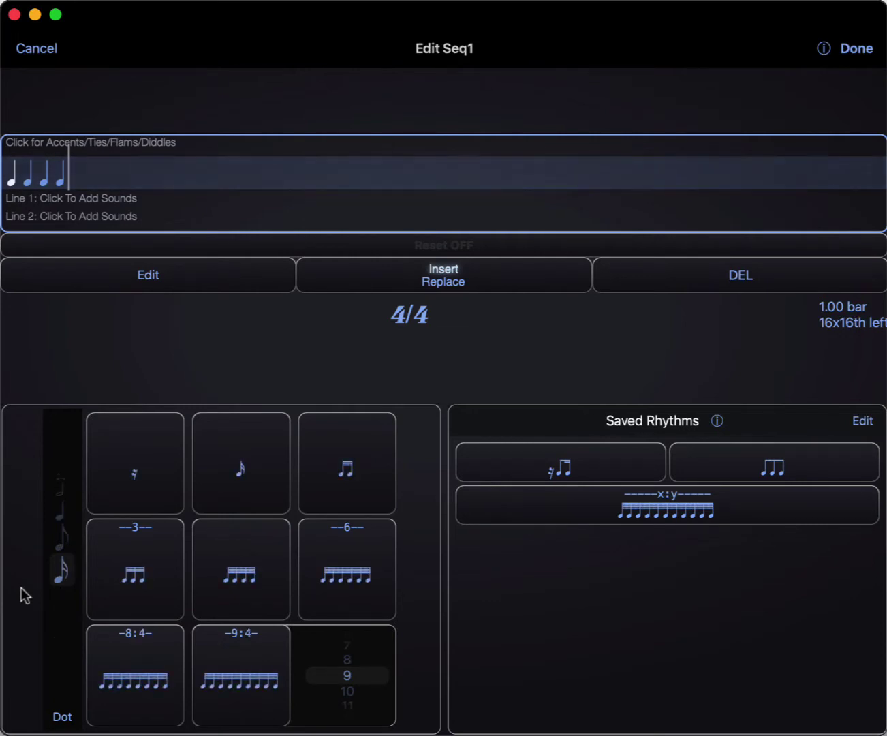
pyautogui.press('e')
pyautogui.press('q')
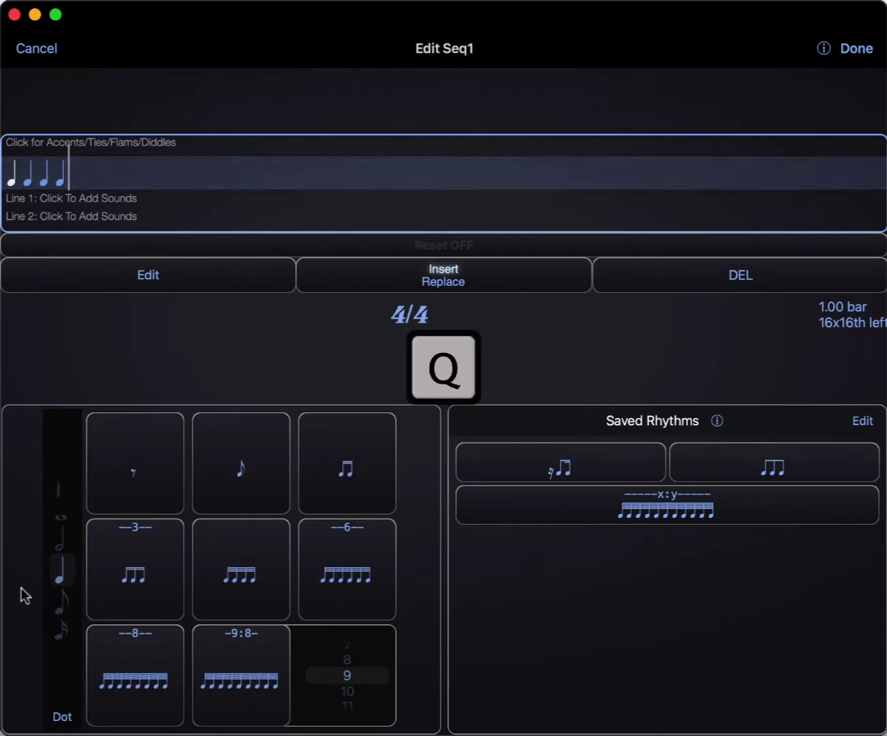
pyautogui.press('h')
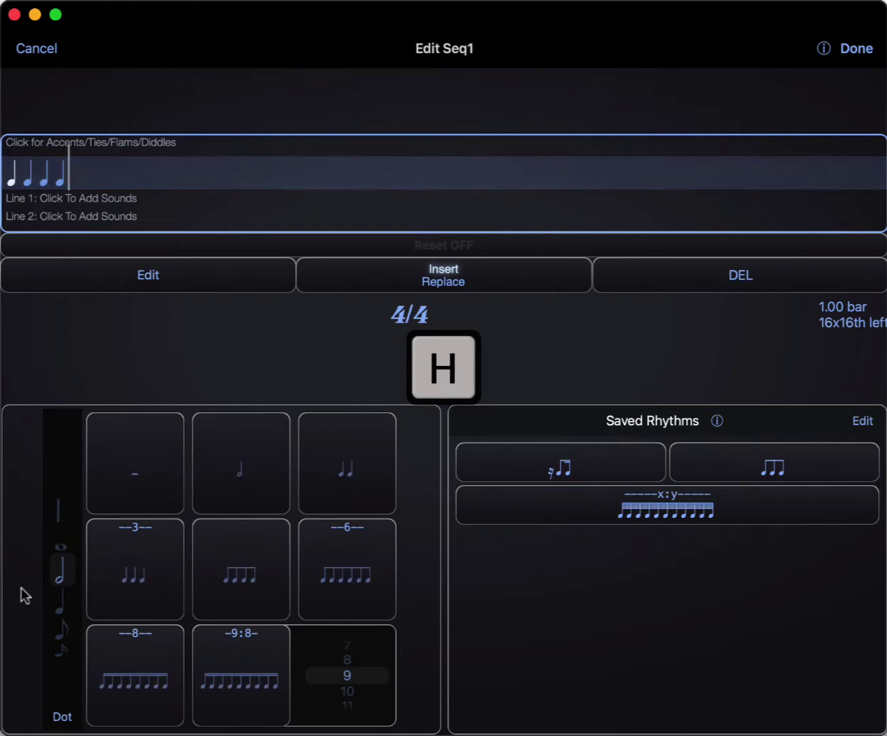
pyautogui.press('w')
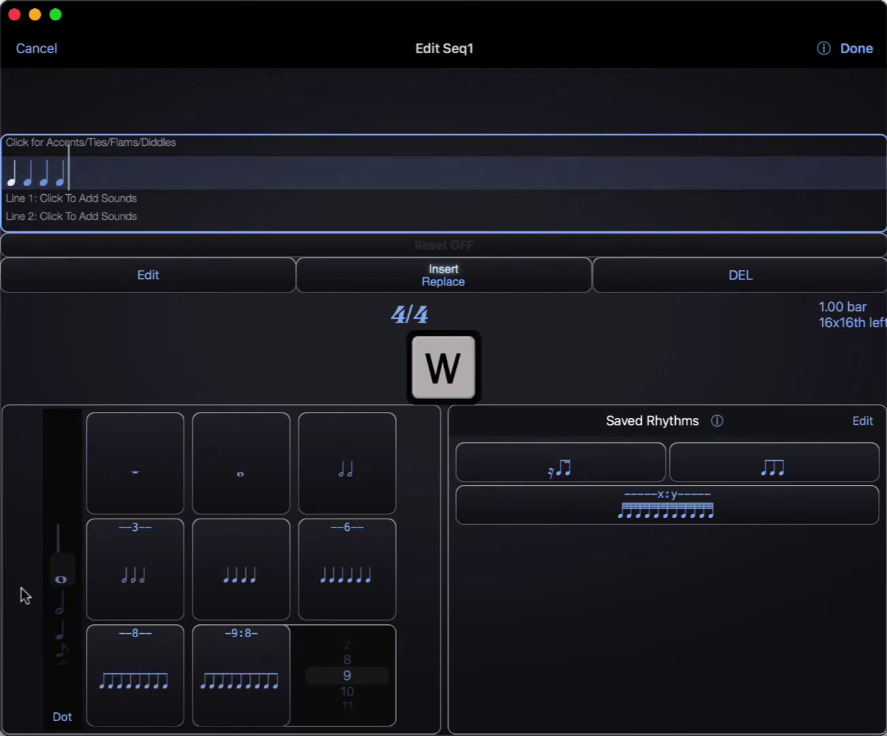
pyautogui.press('b')
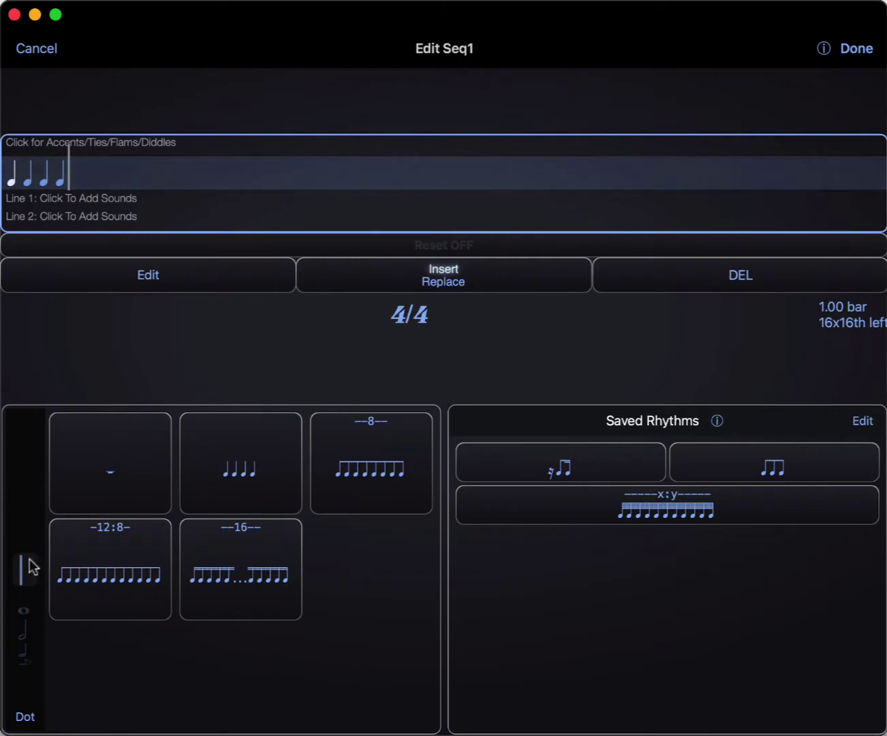
pyautogui.press('q')
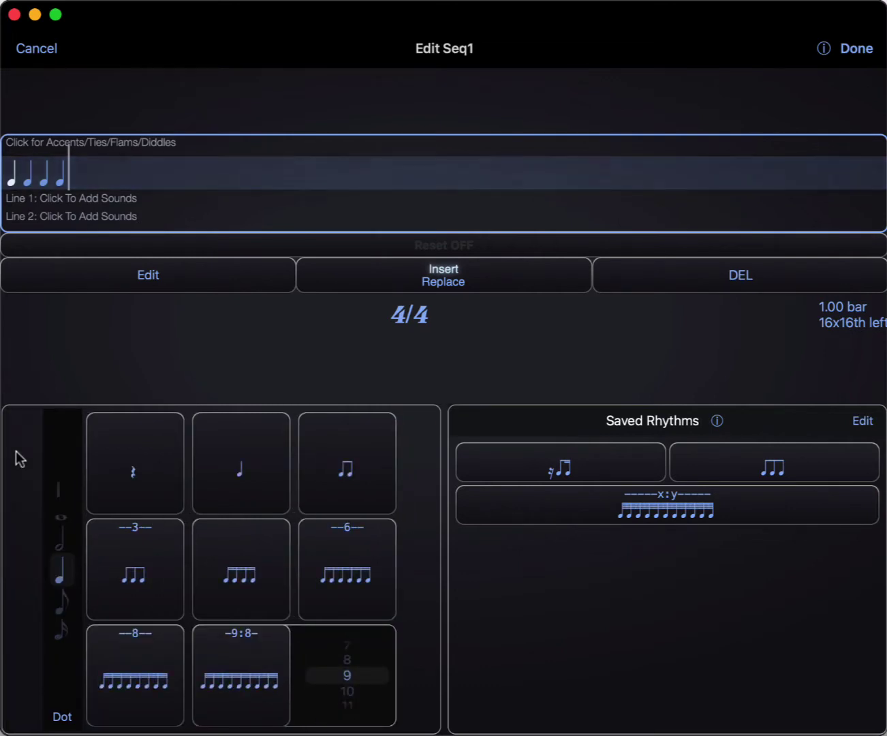
# Append a quarter rest, a quarter note, two eighths, an eighth triplet and four sixteenths after the last quarter note
pyautogui.press('Right')
pyautogui.press('0')
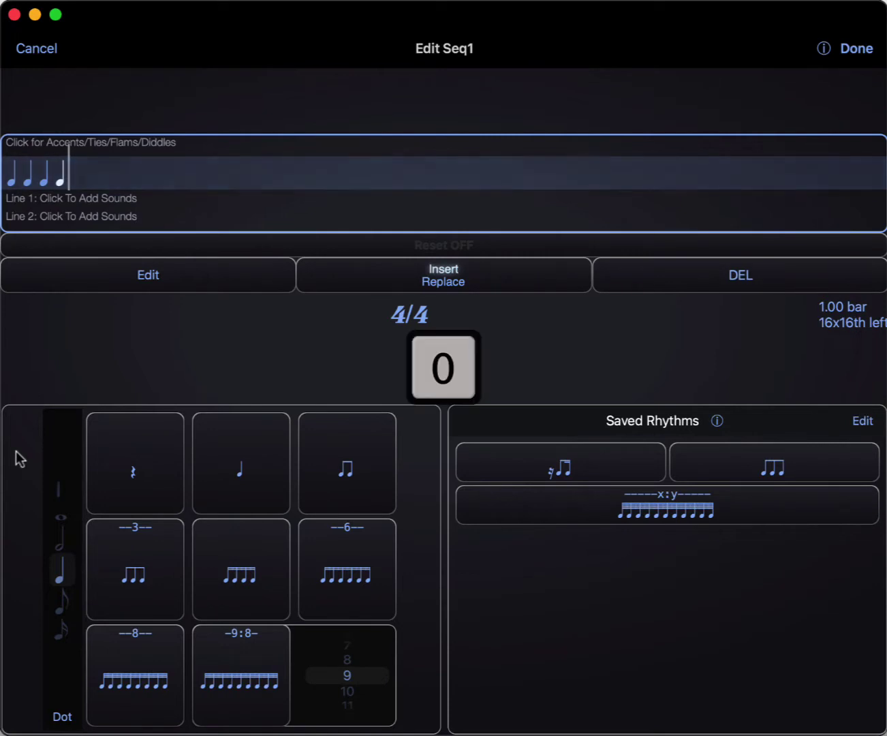
pyautogui.press('1')
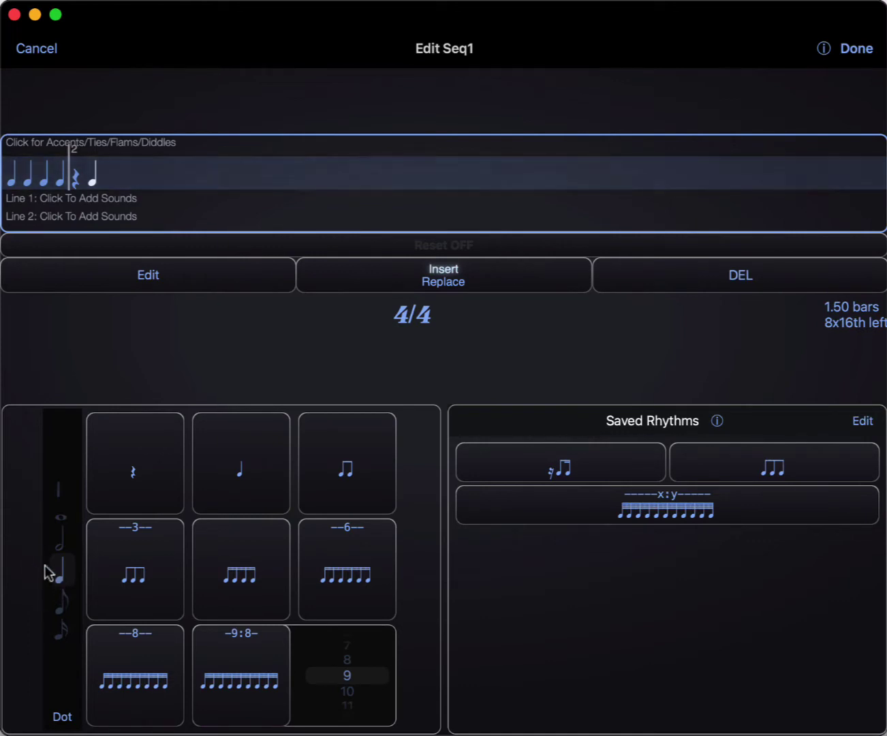
pyautogui.press('2')
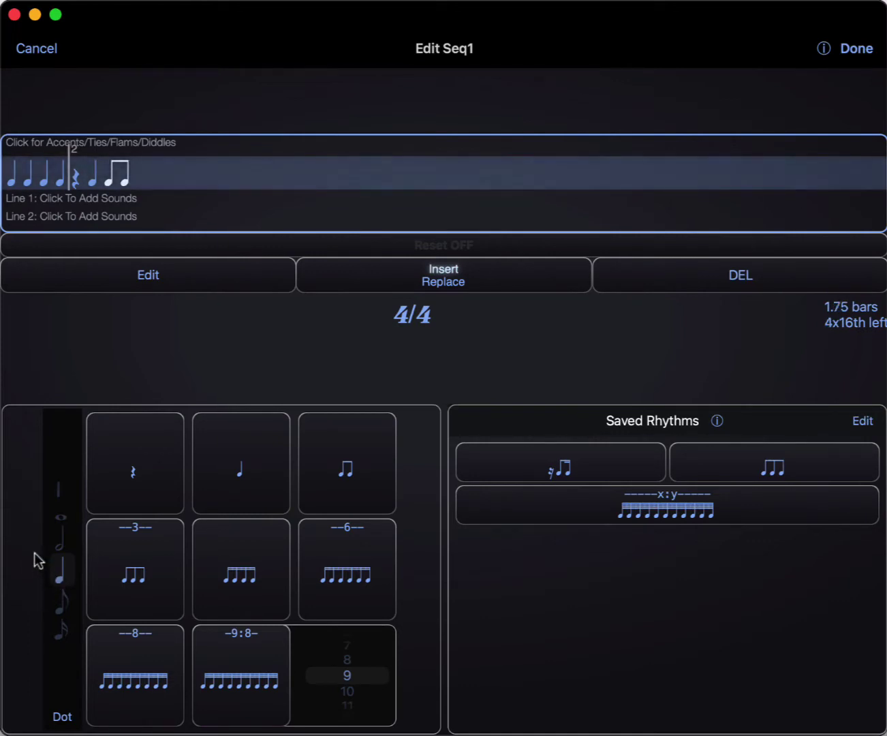
pyautogui.press('3')
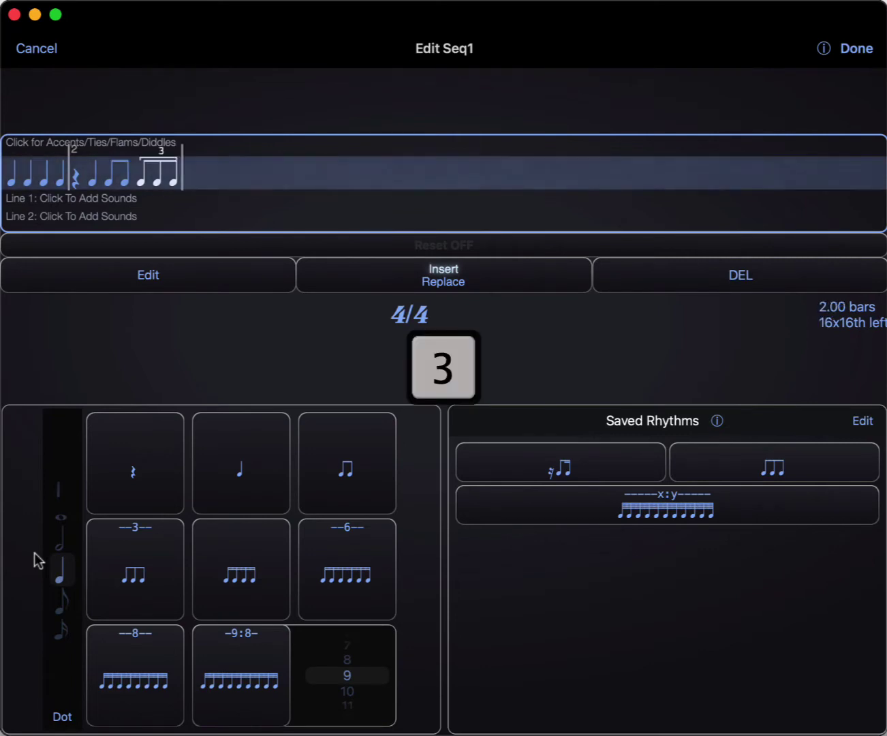
pyautogui.press('4')
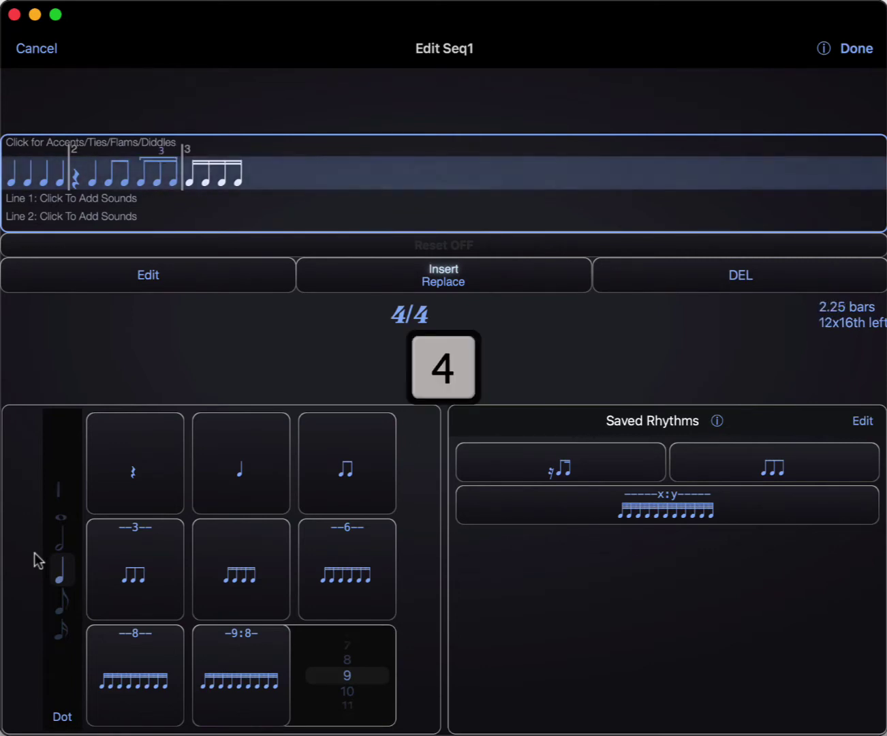
# Append quarter-note-length groups of five, six, seven, eight and nine notes after the four sixteenths
pyautogui.press('5')
pyautogui.press('6')
pyautogui.press('7')
pyautogui.press('8')
pyautogui.press('9')
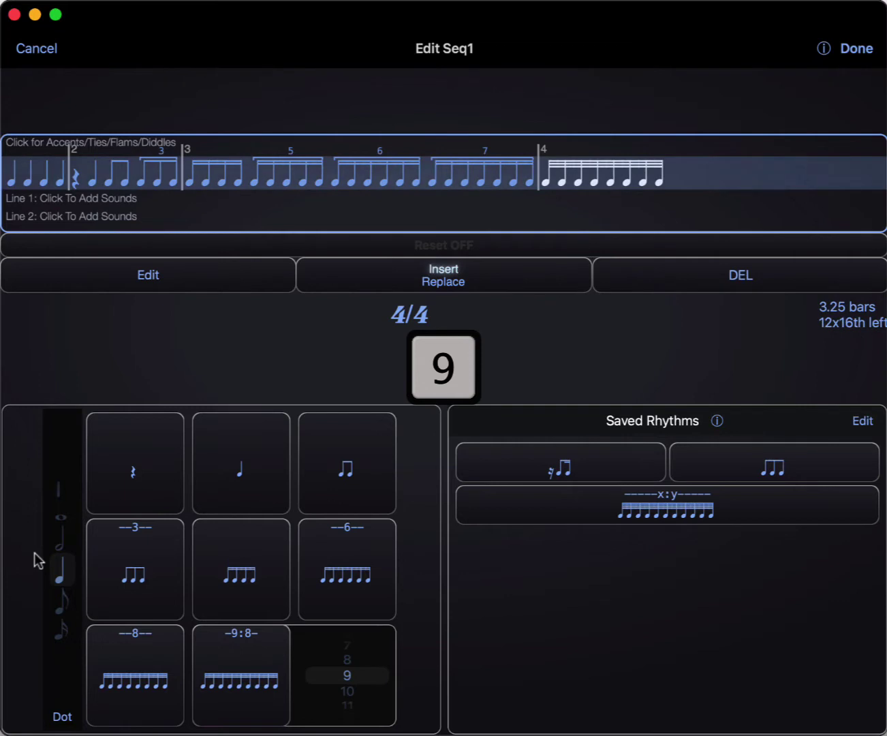
# Delete the last five rhythm groups so the sequence ends with the four sixteenths
pyautogui.press('BackSpace')
pyautogui.press('BackSpace')
pyautogui.press('BackSpace')
pyautogui.press('BackSpace')
pyautogui.press('BackSpace')
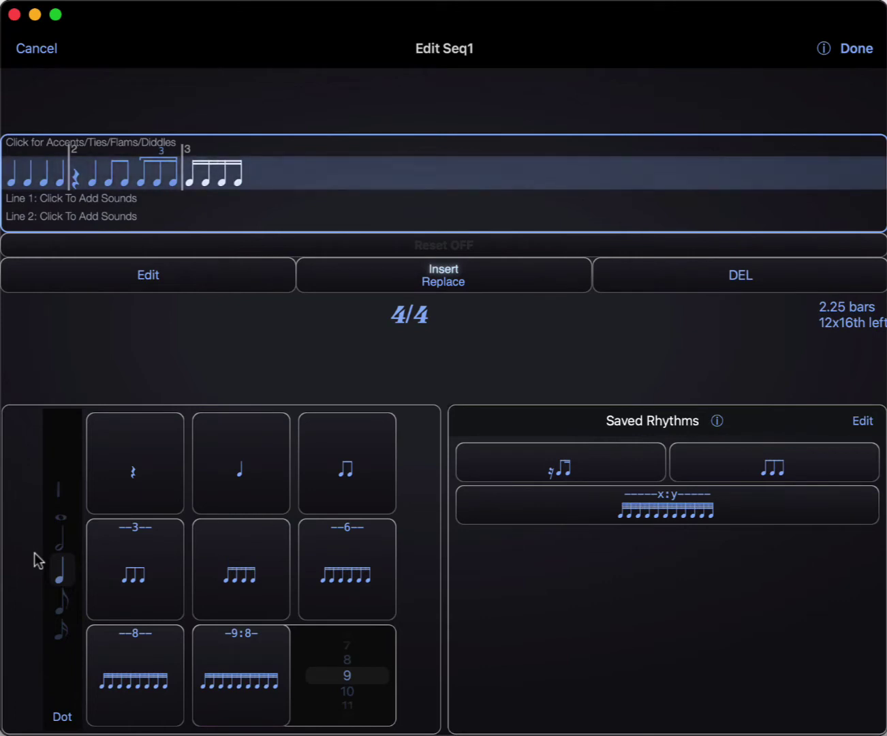
# Try replacing individual notes of bar 3's sixteenth group with rests, and discard the edit
pyautogui.press('super+e')
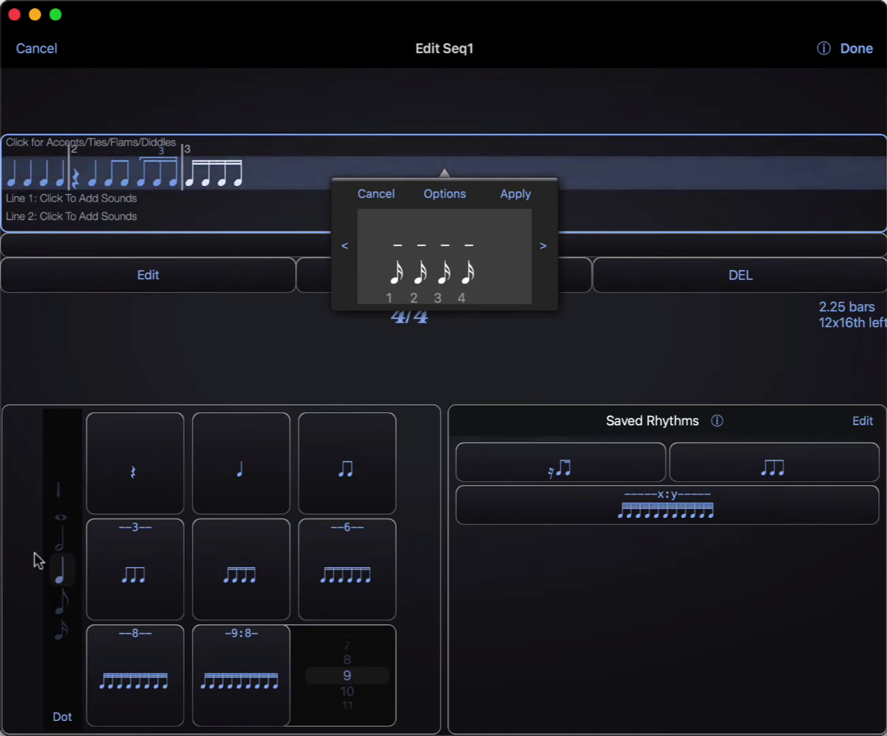
pyautogui.press('1')
pyautogui.press('2')
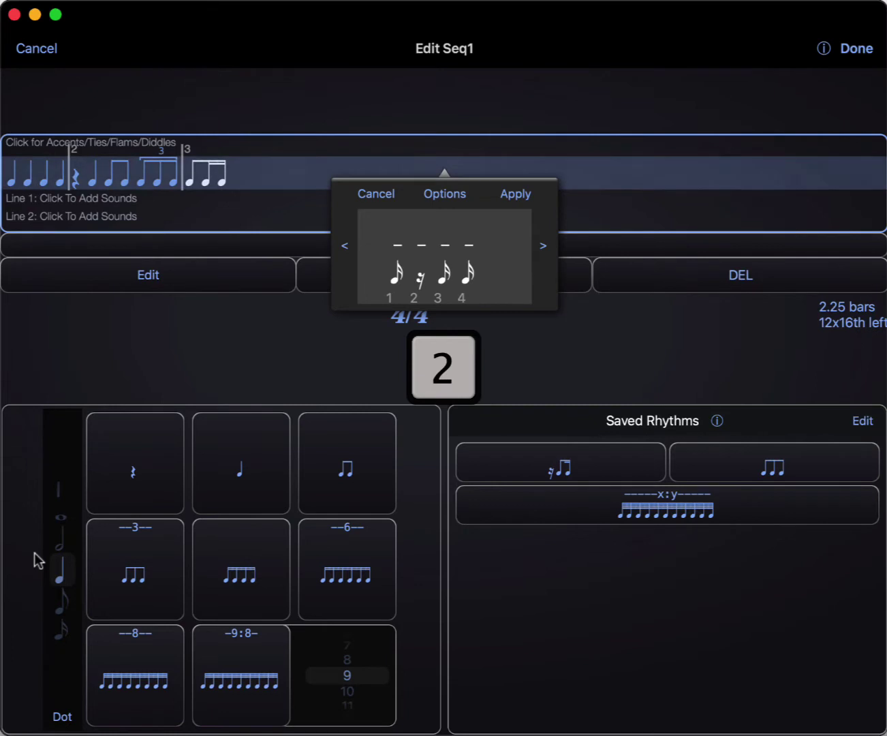
pyautogui.press('3')
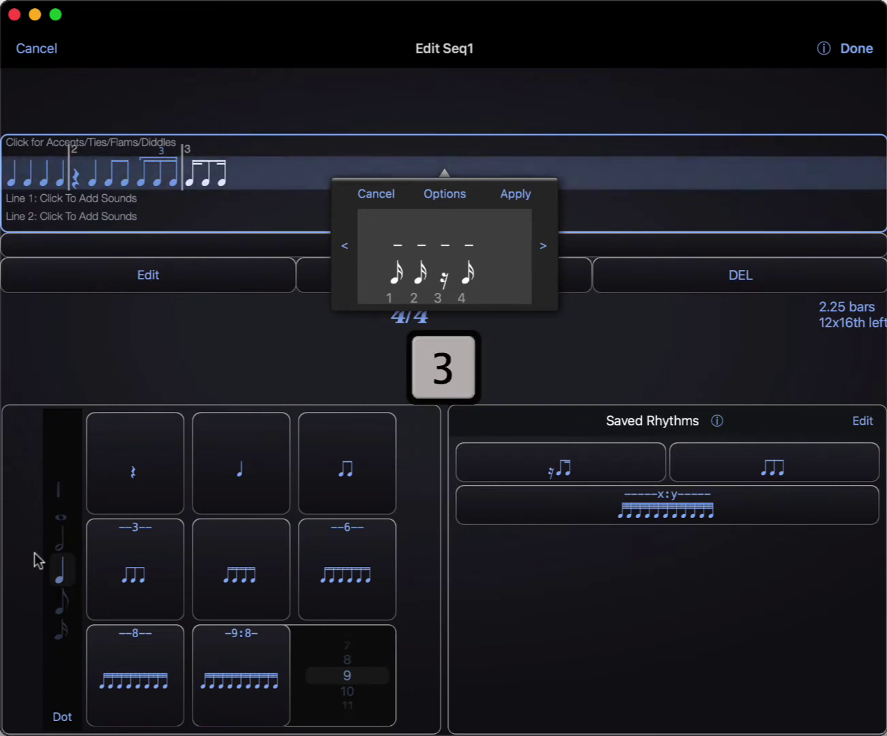
pyautogui.press('Escape')
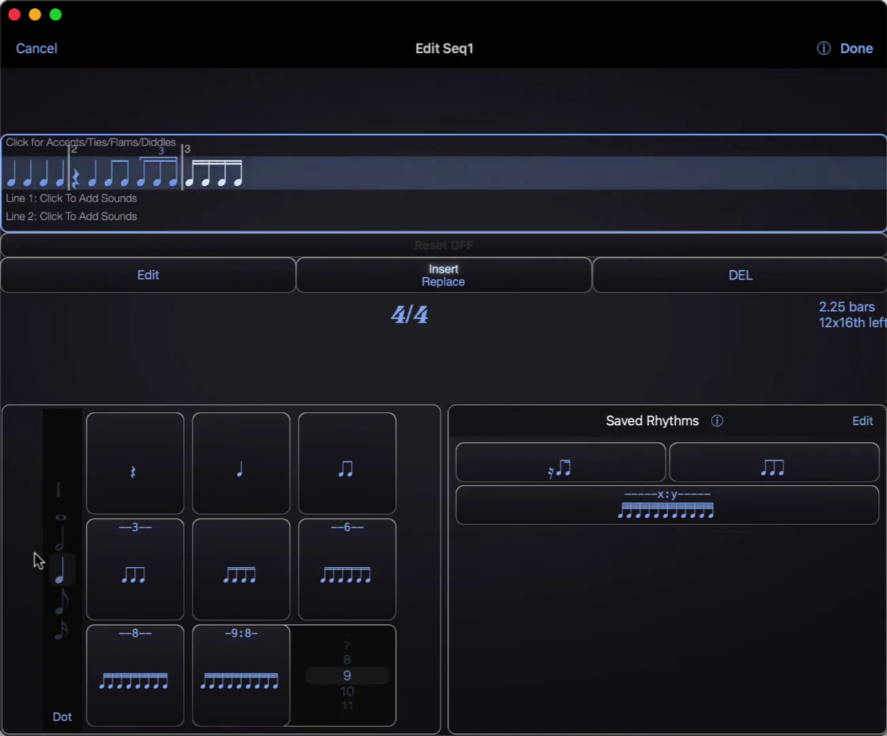
# Change the third note of bar 3's sixteenth group and the second note of bar 2's triplet to rests, and apply
pyautogui.press('super+e')
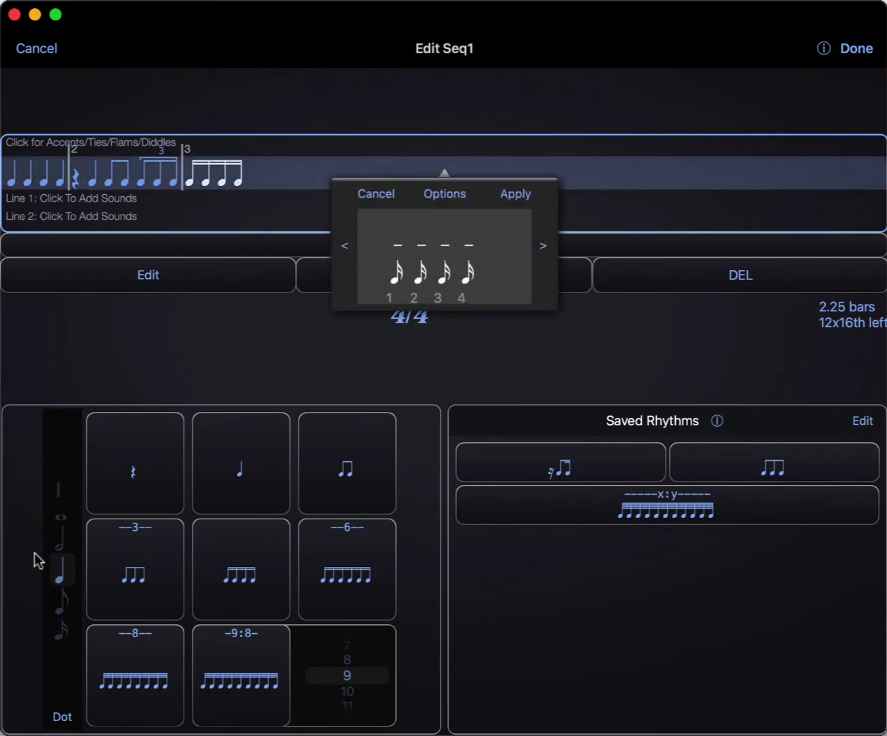
pyautogui.press('3')
pyautogui.press('Left')
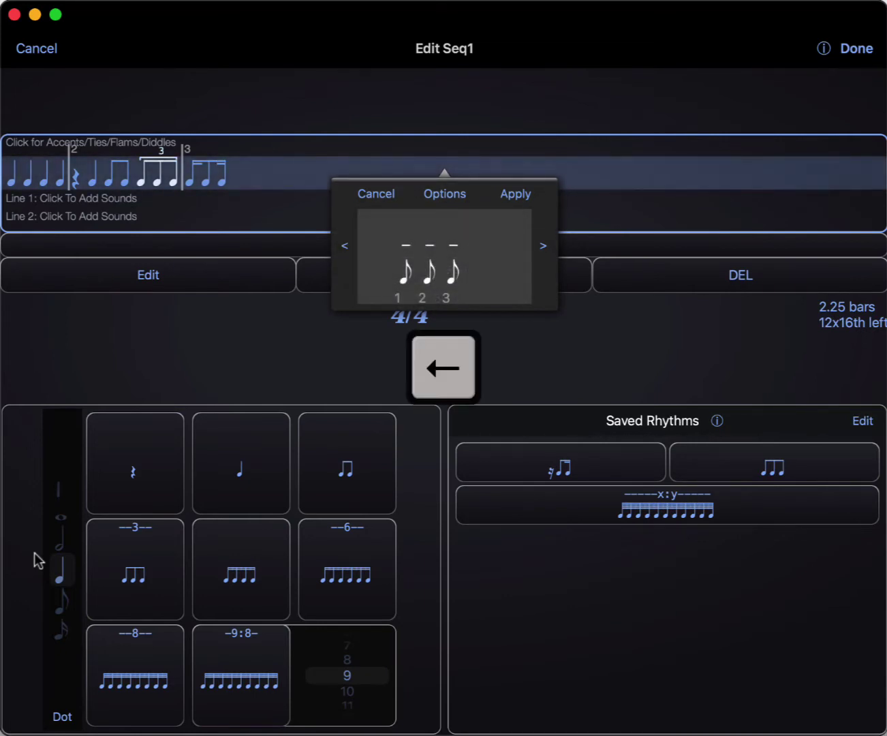
pyautogui.press('2')
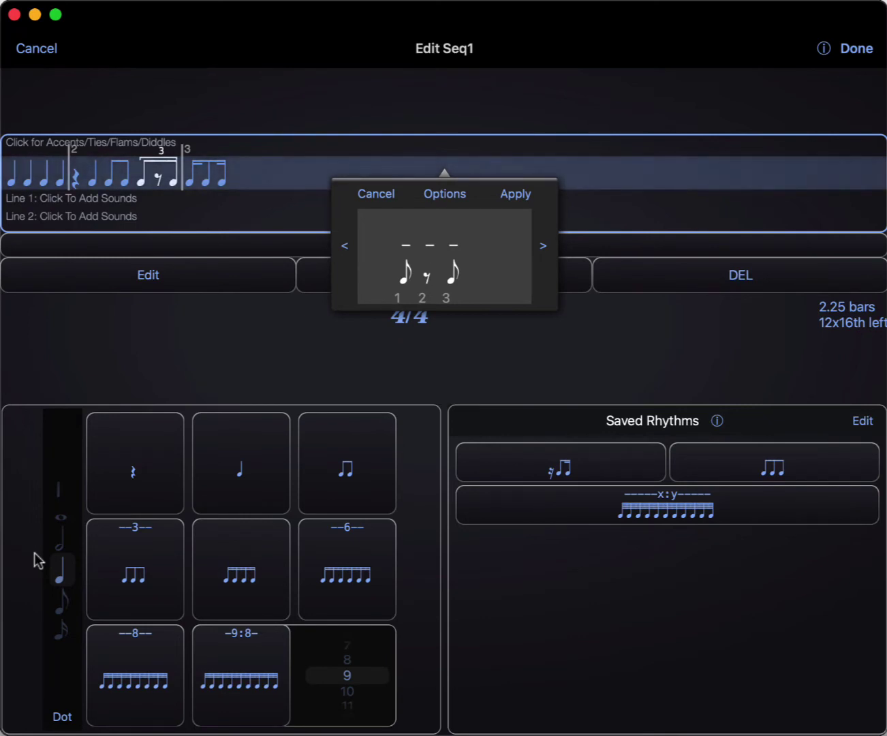
pyautogui.press('Return')
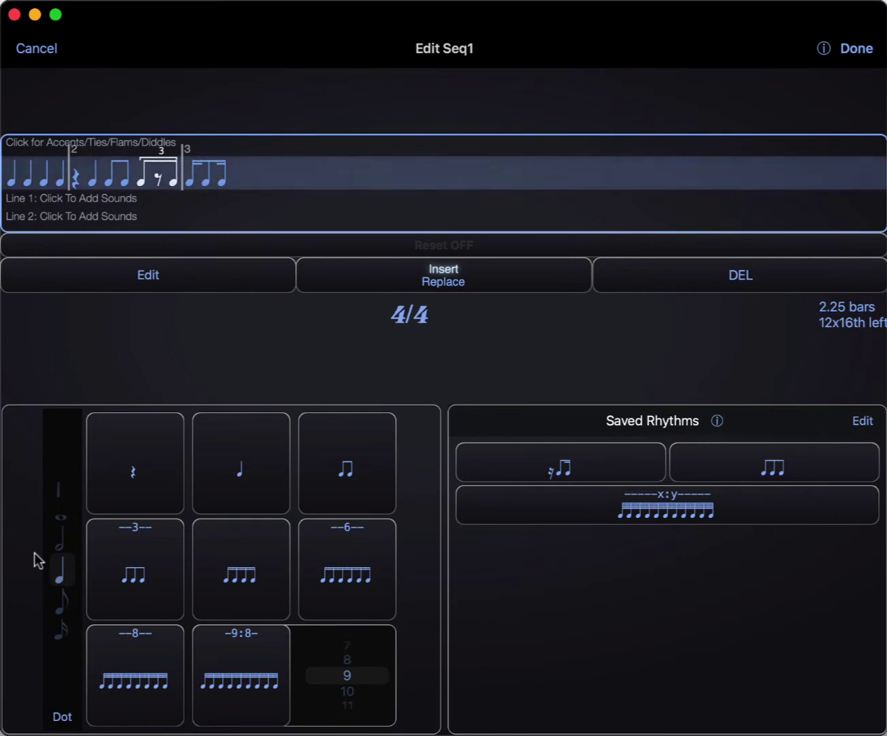
# Try an accent and a tie on the first note of the sequence in the accents row
pyautogui.press('Up')
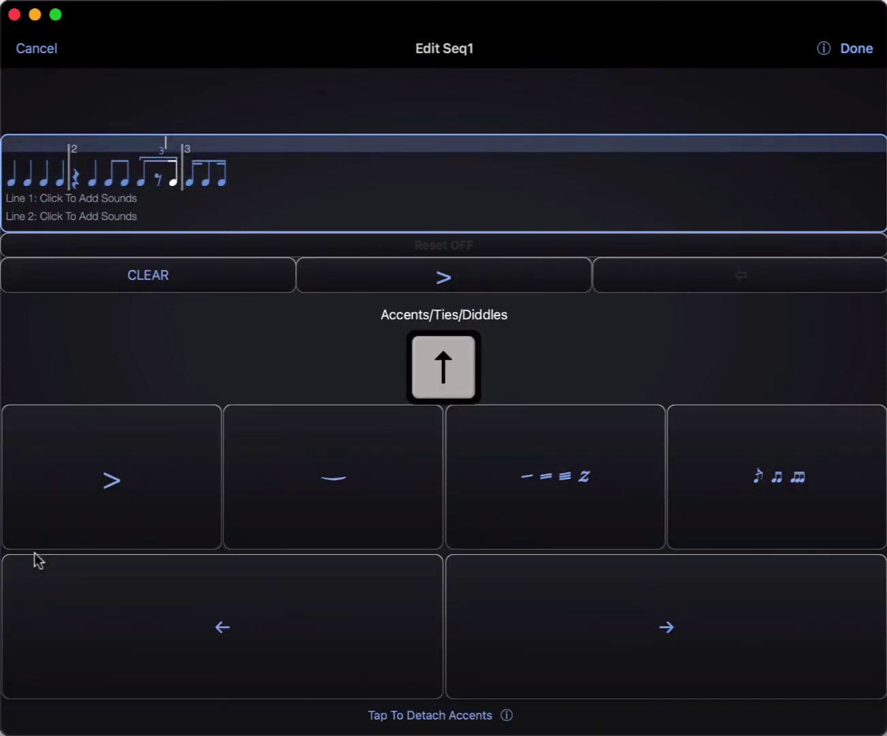
pyautogui.press('Left')
pyautogui.press('Left')
pyautogui.press('Left')
pyautogui.press('Left')
pyautogui.press('Left')
pyautogui.press('Left')
pyautogui.press('Left')
pyautogui.press('Left')
pyautogui.press('Left')
pyautogui.press('Left')
pyautogui.press('a')
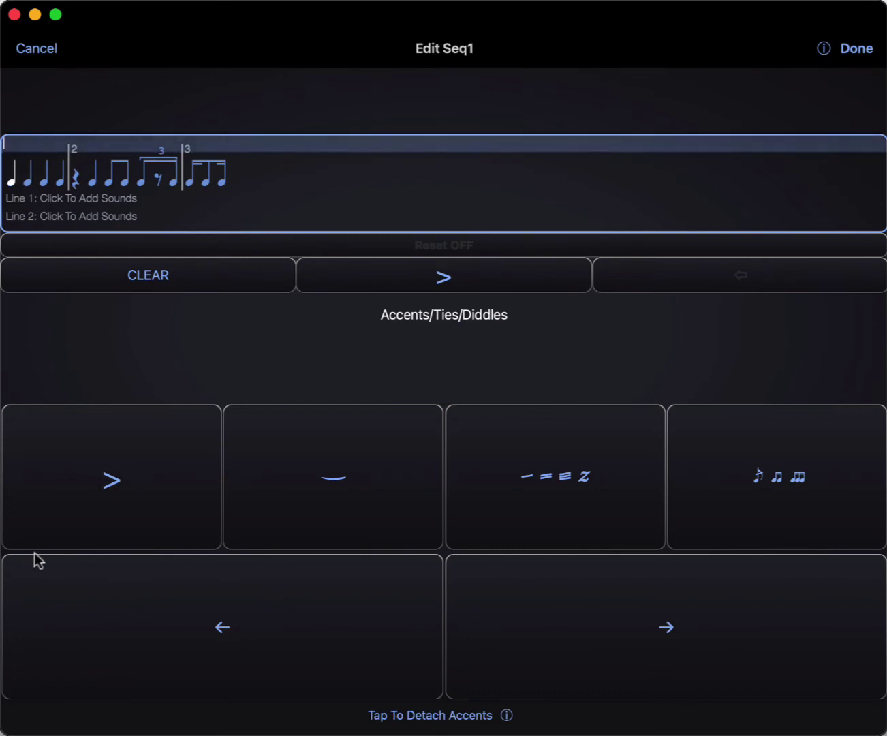
pyautogui.hotkey('shift', '.')
pyautogui.press('t')
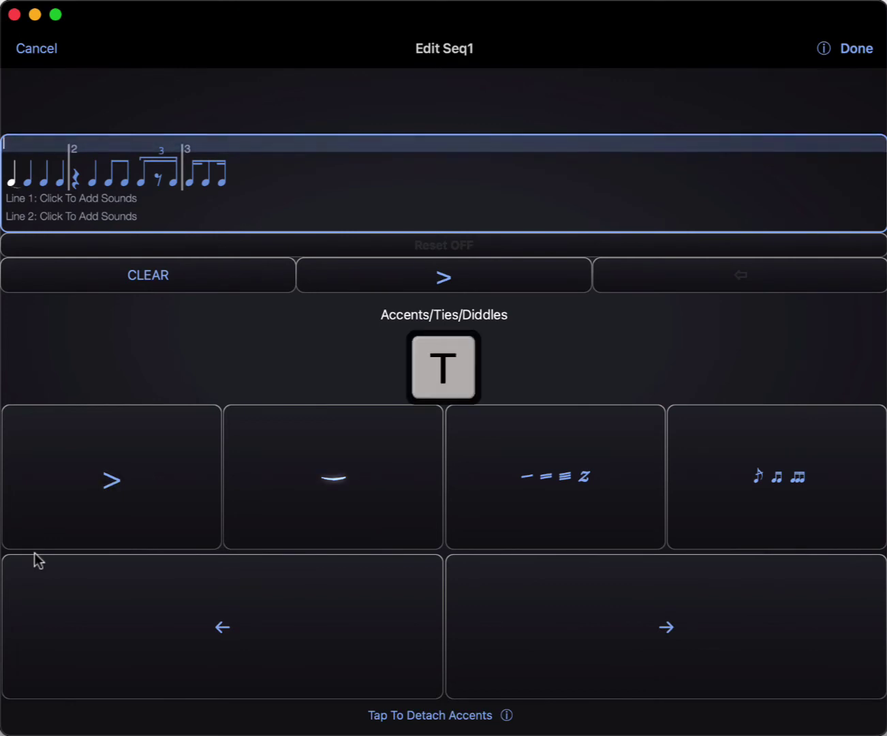
# Try the different diddle marks on the first note one after another
pyautogui.press('/')
pyautogui.press('/')
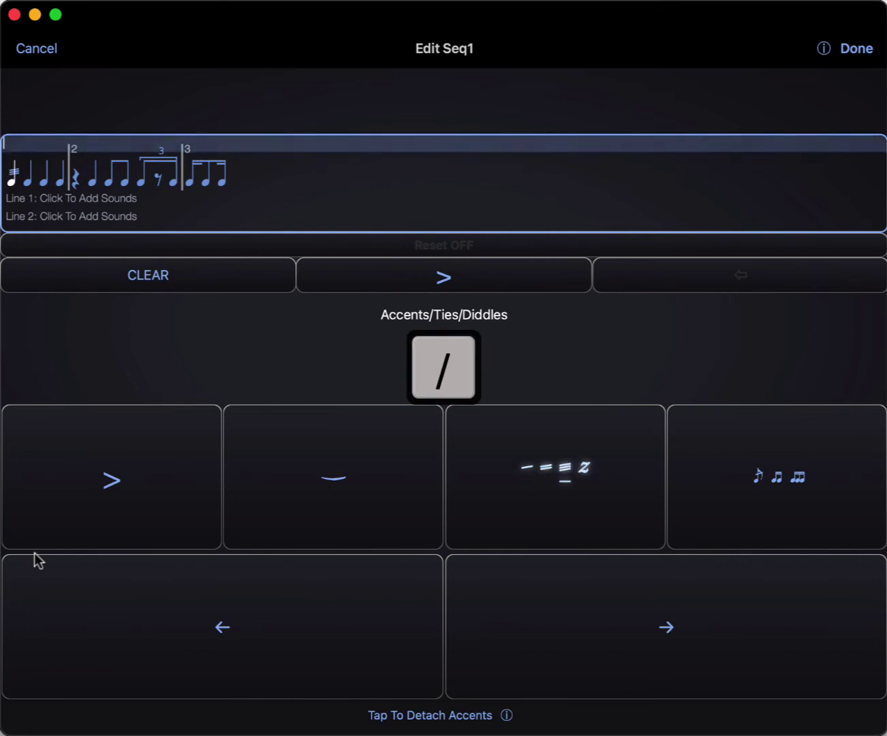
pyautogui.press('/')
# Cycle the first note through the one-, two- and three-note flam marks, ending with no flam
pyautogui.press('f')
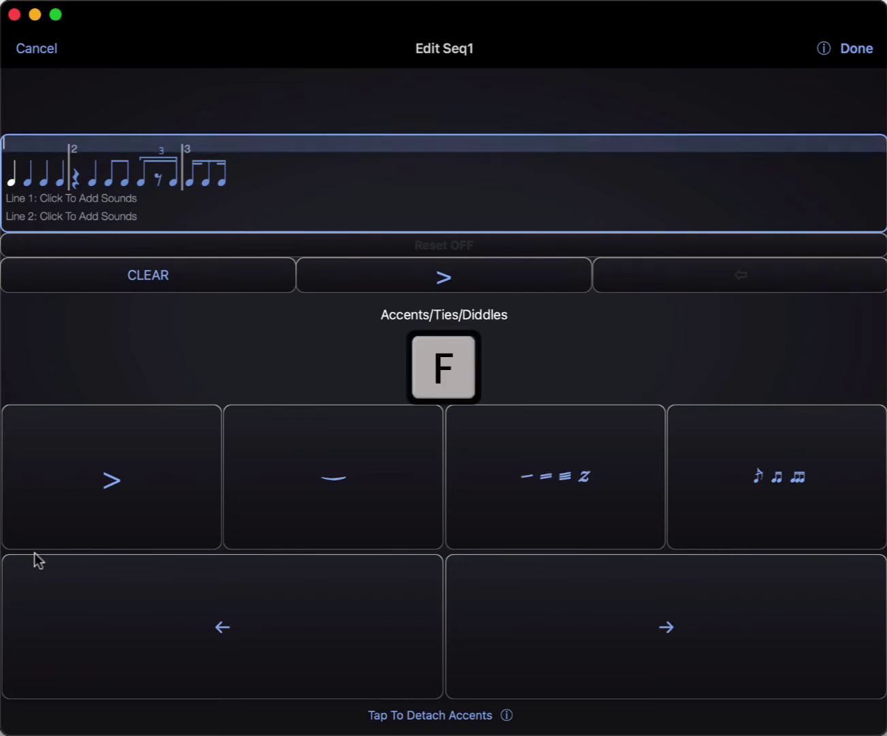
pyautogui.press('f')
pyautogui.press('f')
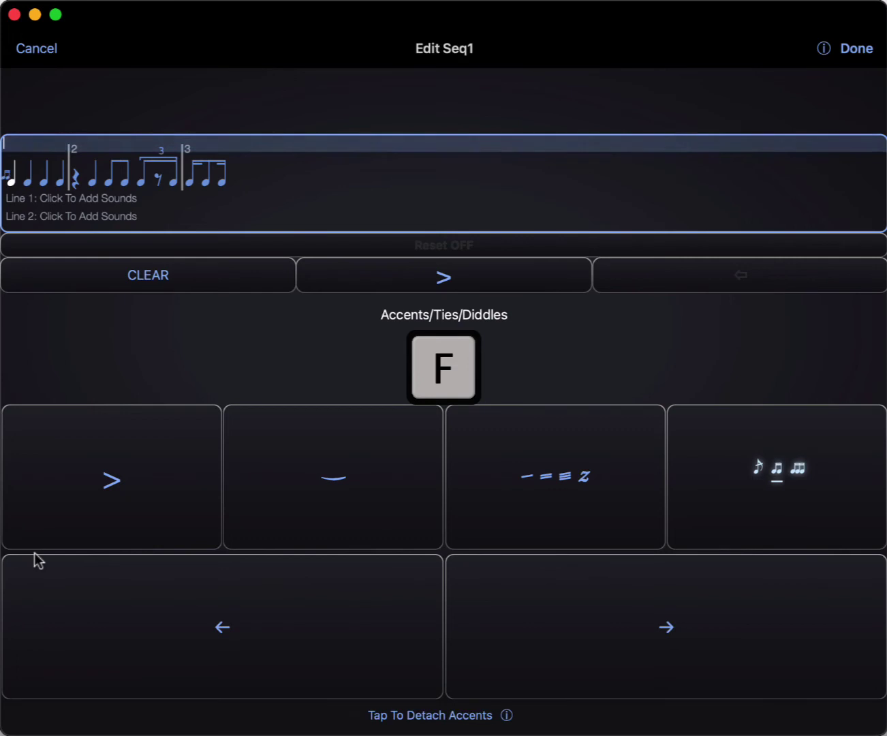
pyautogui.press('f')
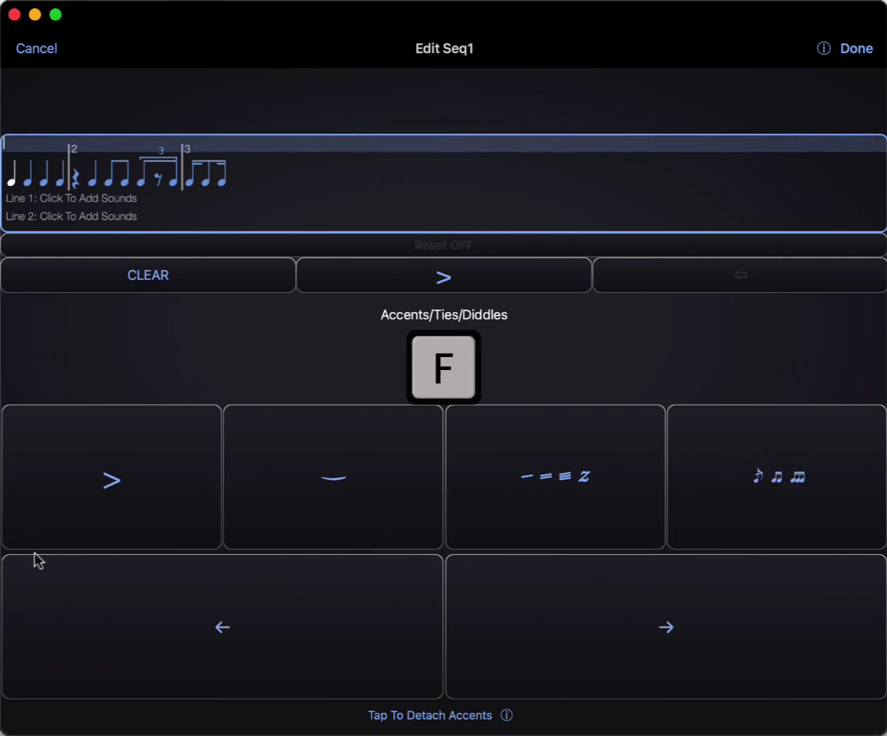
# On Line 1, assign the l, bold L and italic L sounds to the first three notes of bar 1
pyautogui.press('Escape')
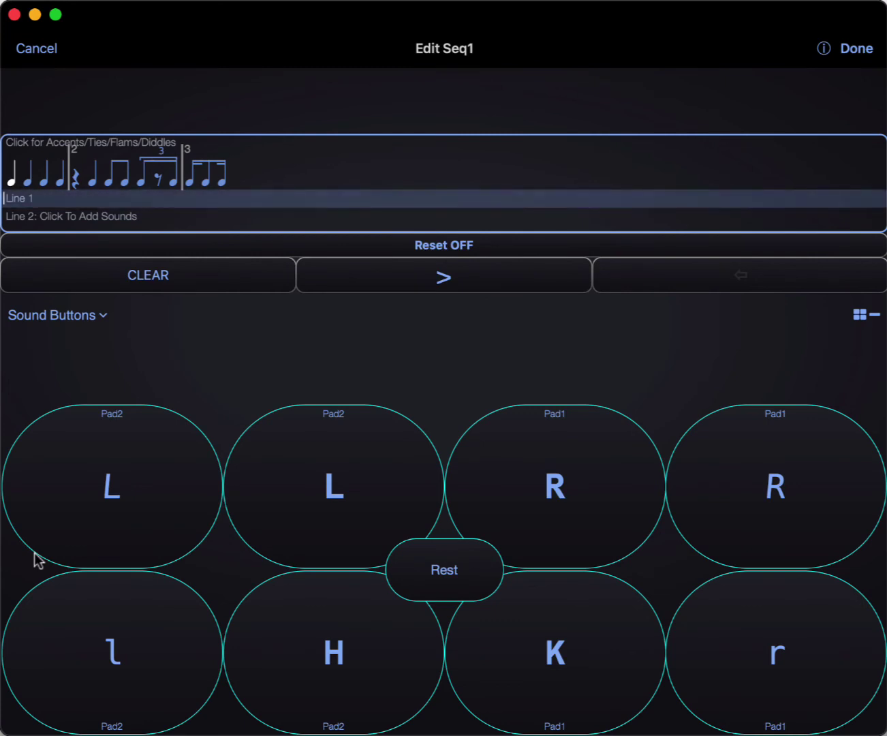
pyautogui.hotkey('alt', 'a')
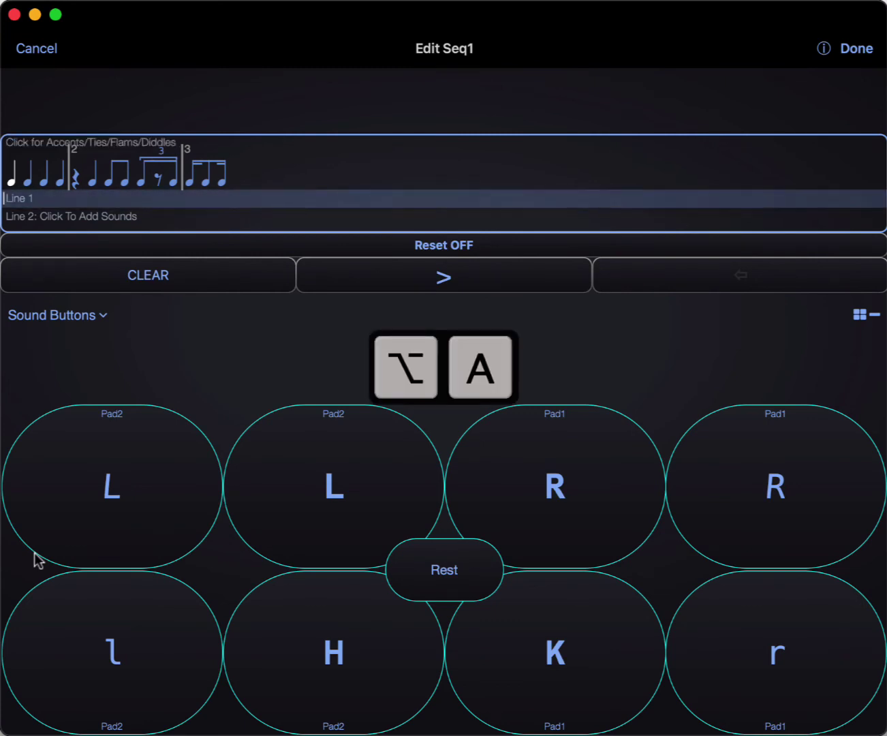
pyautogui.hotkey('alt', 't')
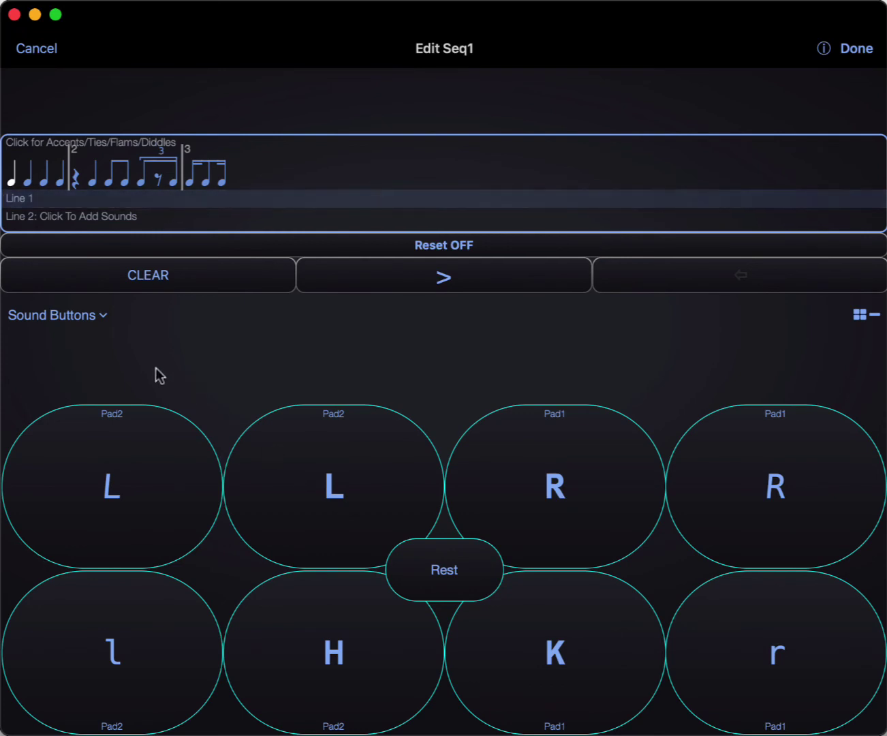
pyautogui.press('l')
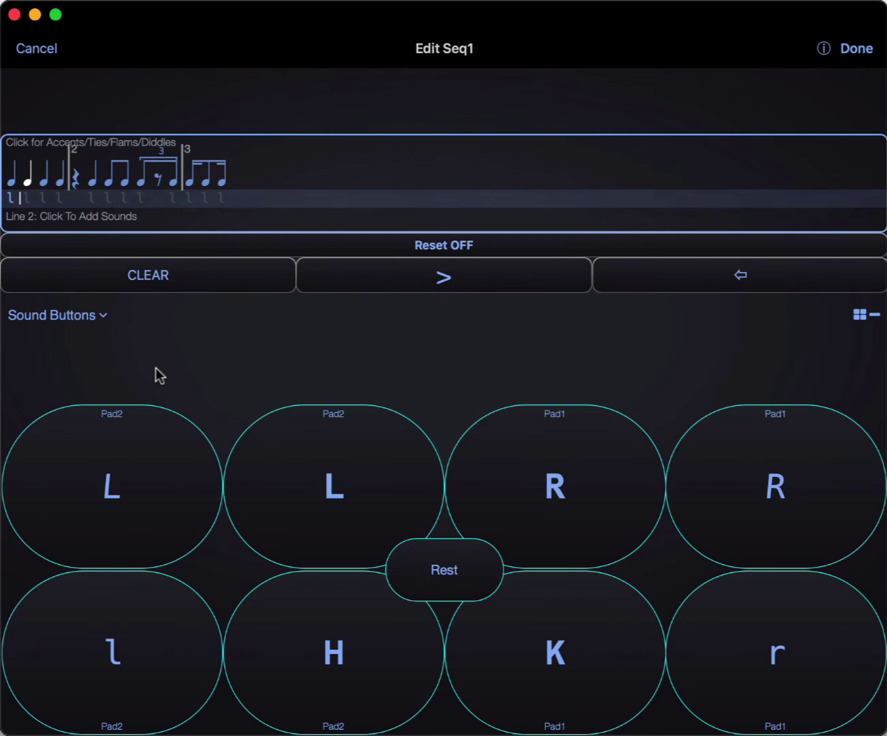
pyautogui.hotkey('shift', 'l')
pyautogui.hotkey('ctrl', 'l')
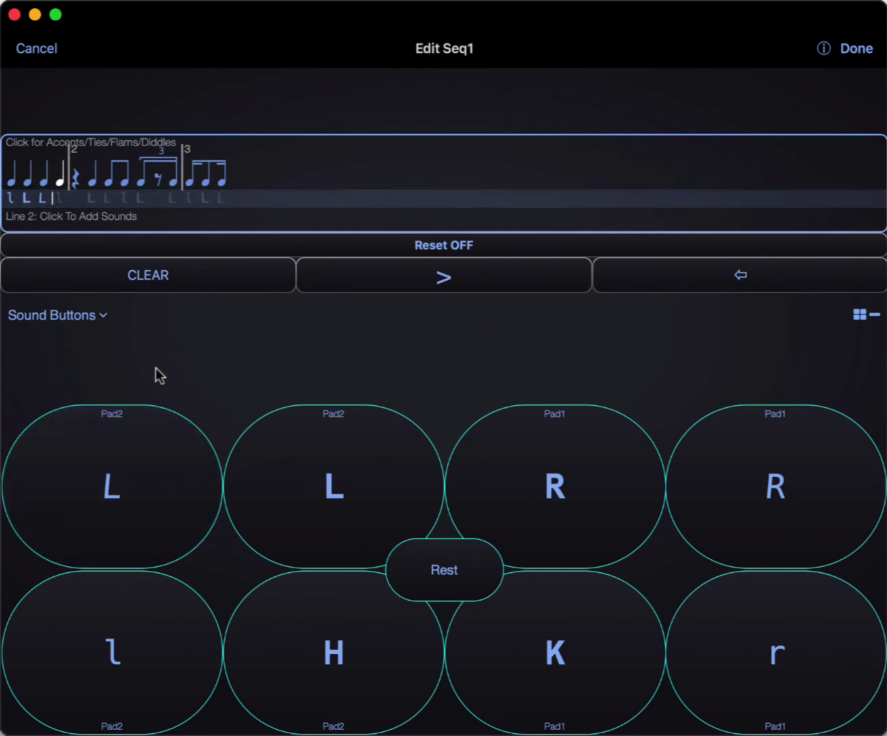
# Continue Line 1 with r on bar 1's last note, and bold R, italic R, H and K on bar 2's first four notes
pyautogui.press('r')
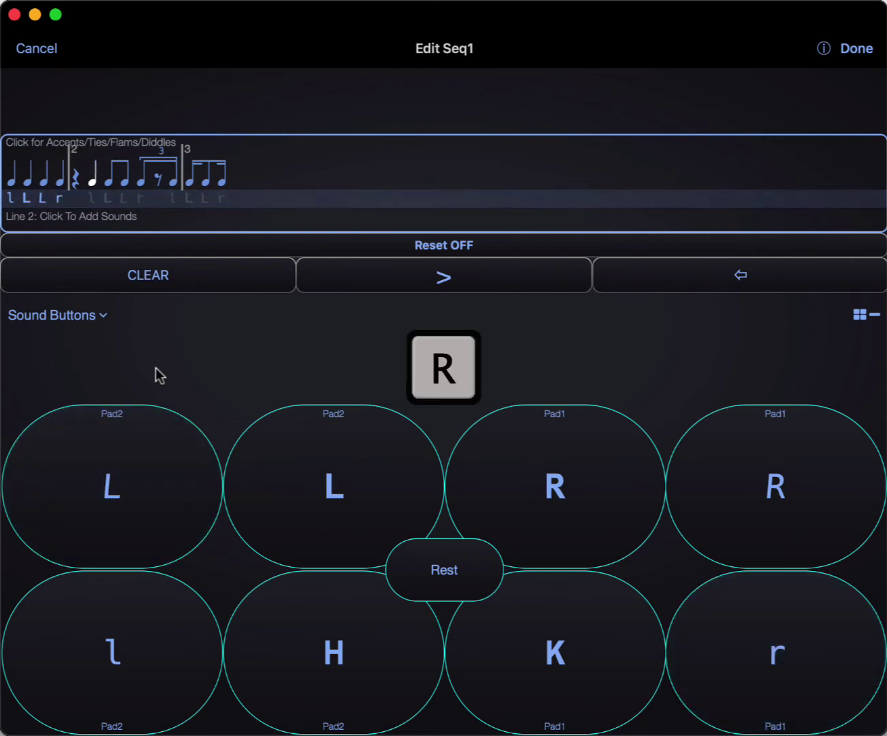
pyautogui.hotkey('shift', 'r')
pyautogui.hotkey('ctrl', 'r')
pyautogui.press('h')
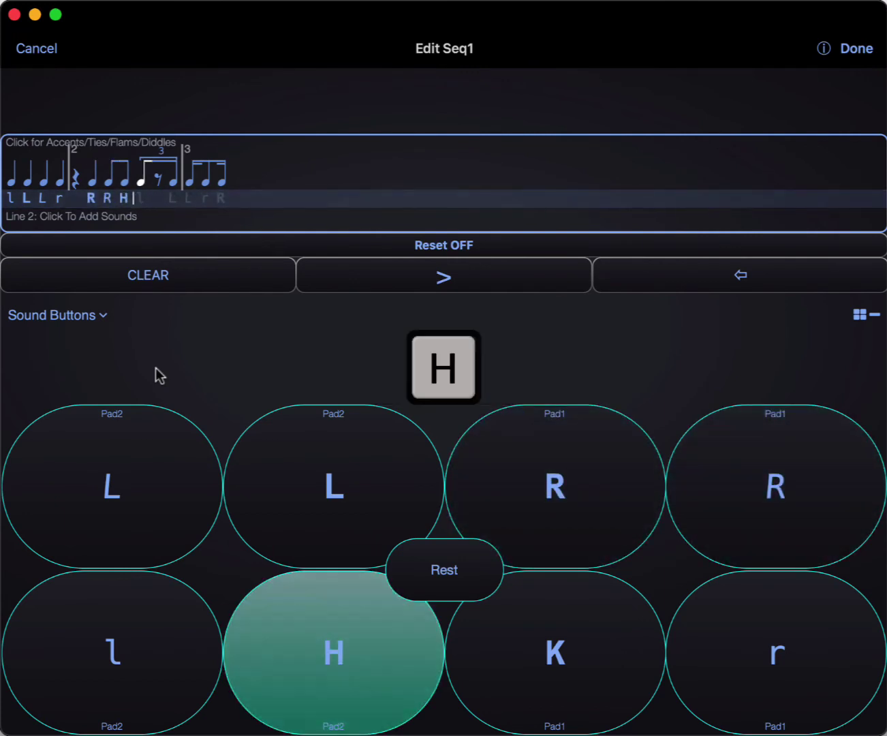
pyautogui.press('k')
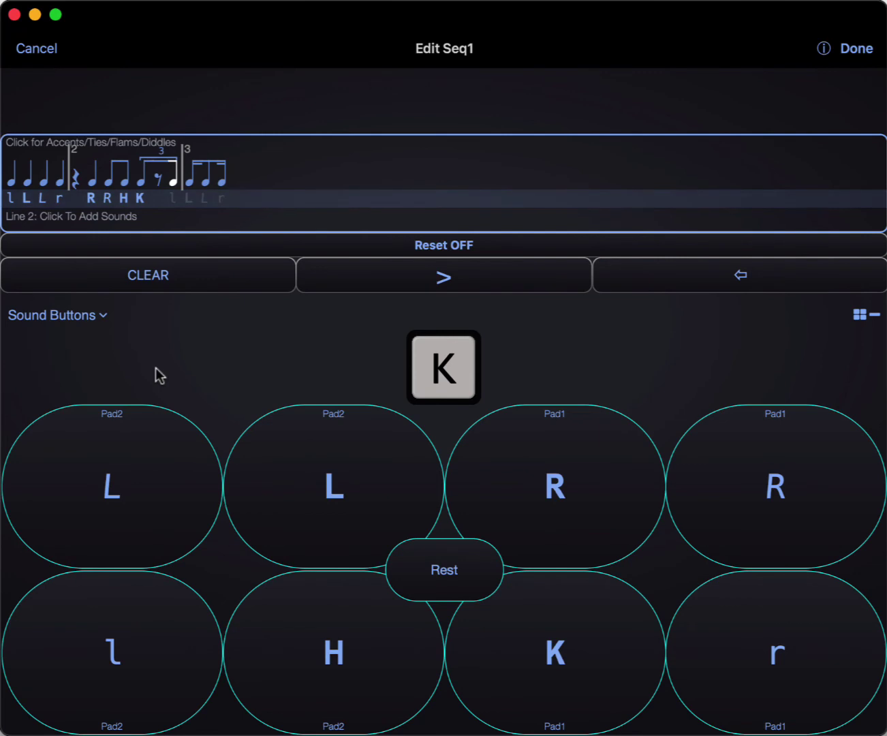
# Delete all the sounds entered on Line 1
pyautogui.press('BackSpace')
pyautogui.press('BackSpace')
pyautogui.press('BackSpace')
pyautogui.press('BackSpace')
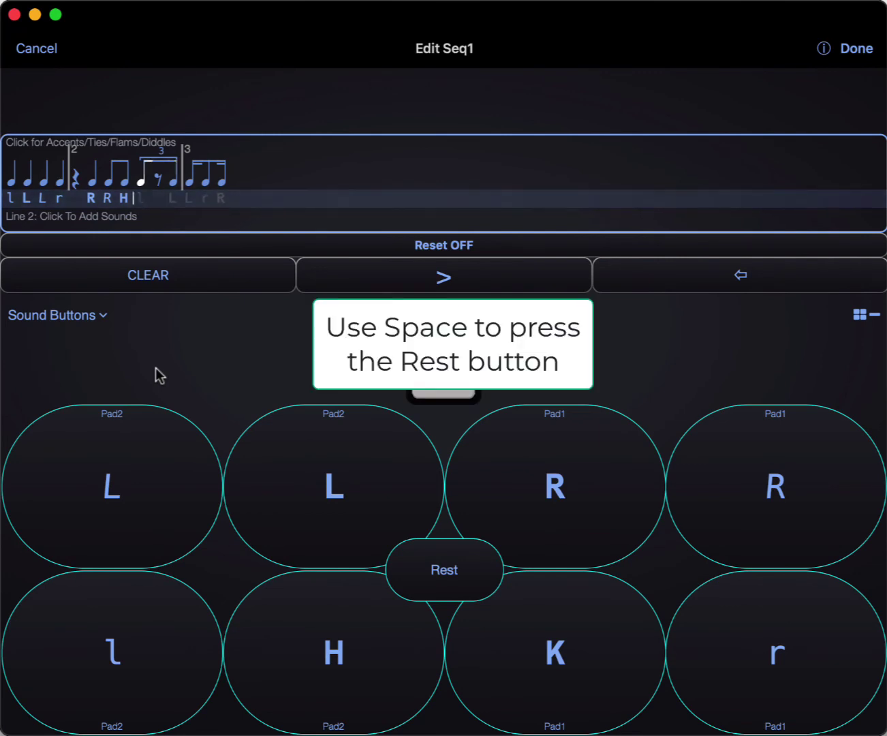
pyautogui.press('BackSpace')
pyautogui.press('BackSpace')
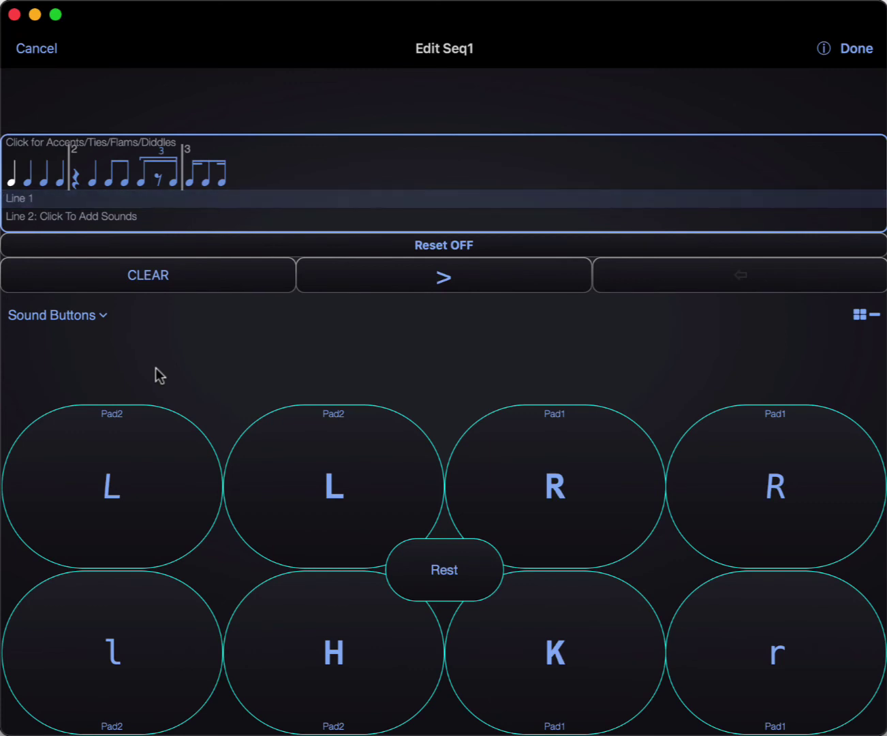
# Copy bar 3's three-note group, paste it at the end and after bar 2's quarter note, and duplicate the sequence's last group
pyautogui.press('Up')
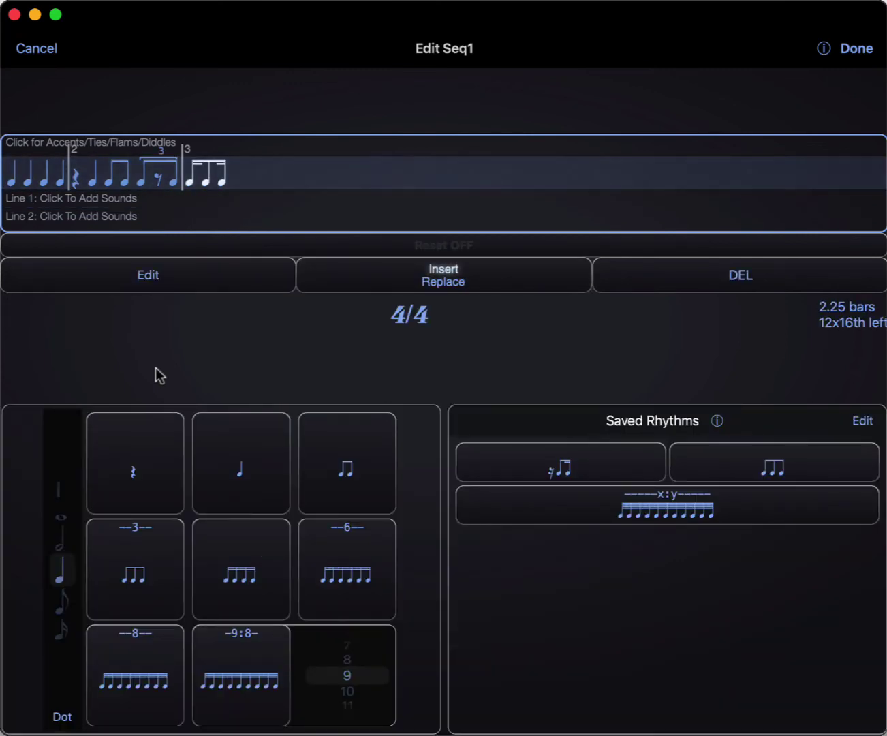
pyautogui.press('super+c')
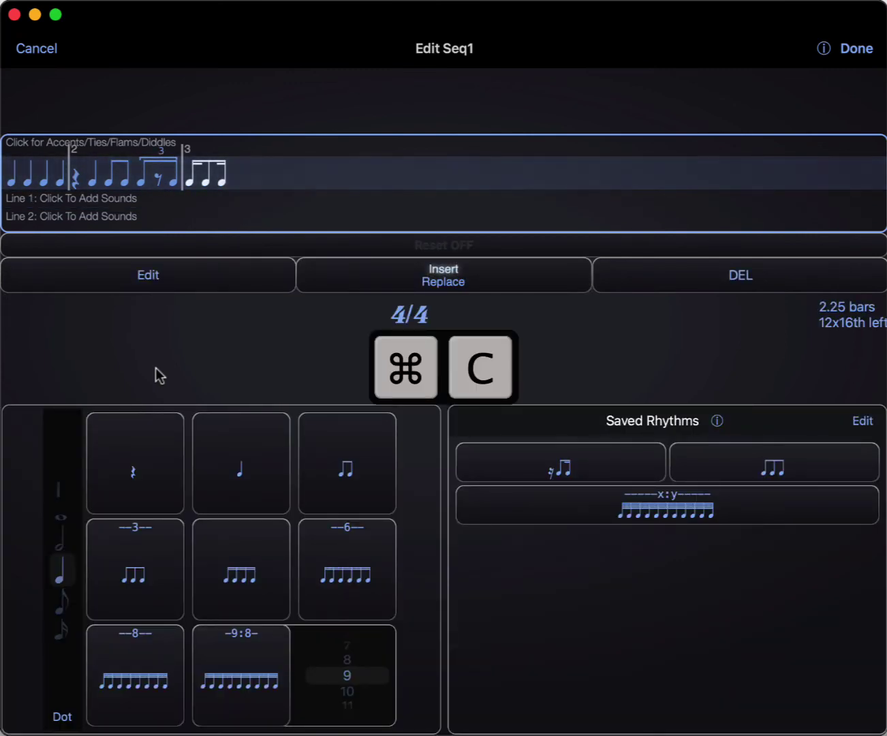
pyautogui.press('super+v')
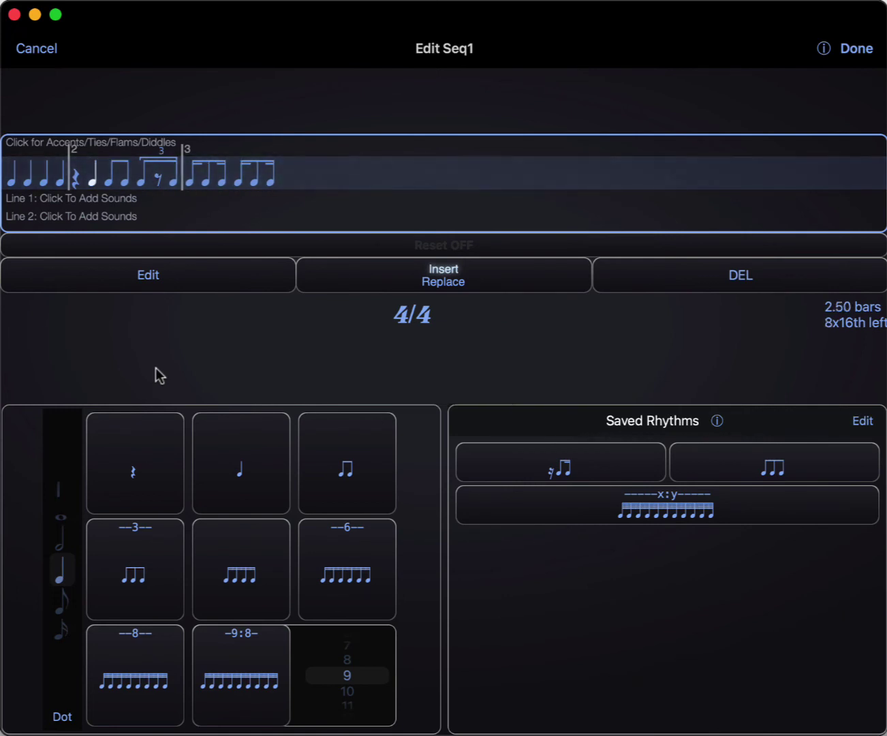
pyautogui.press('super+v')
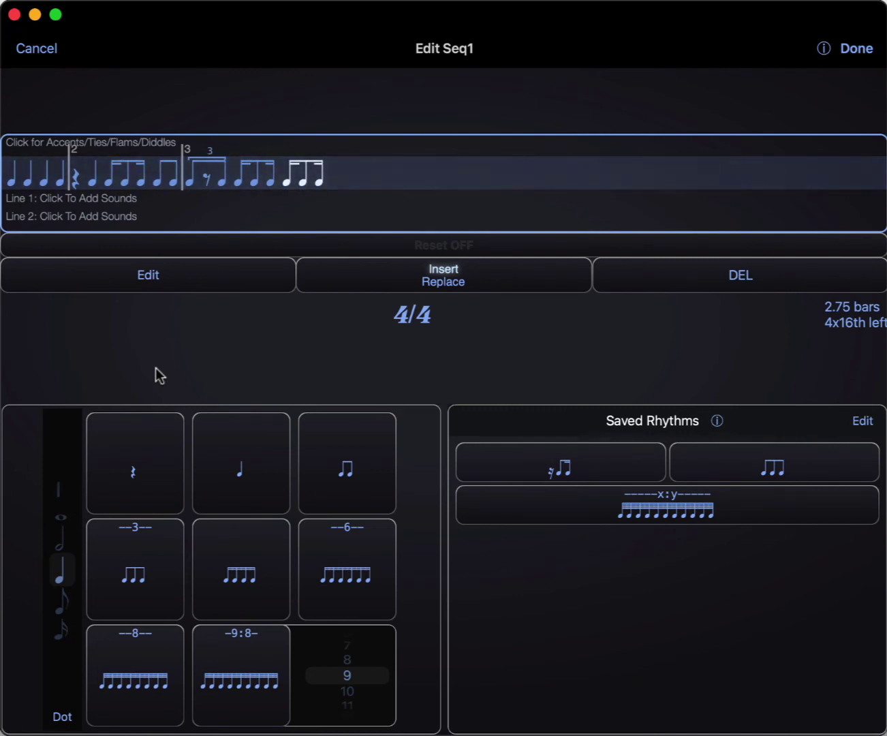
pyautogui.press('super+d')
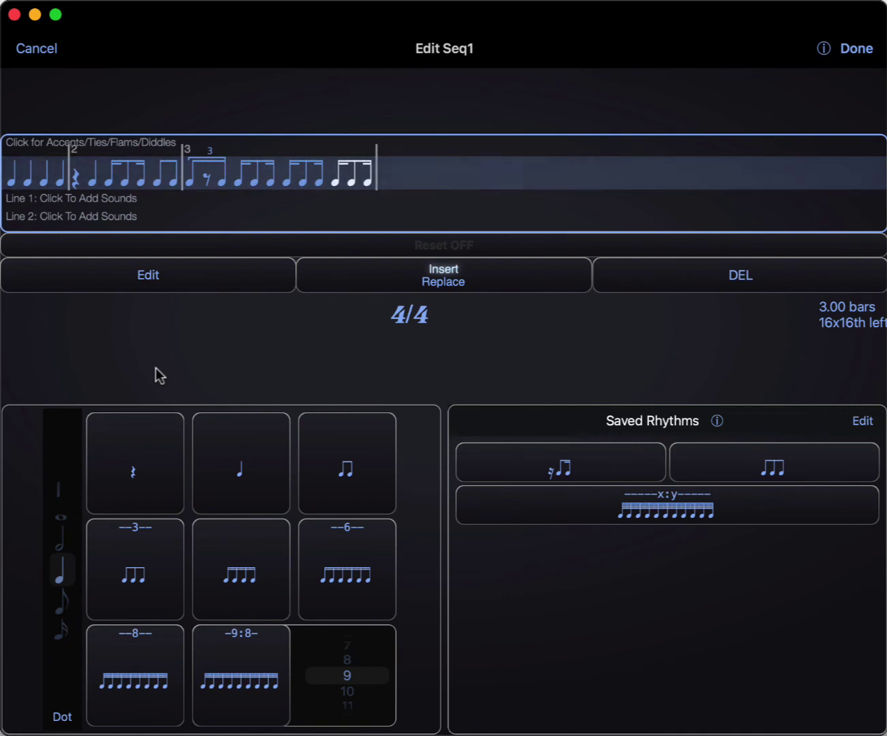
# Add the selected three-note group to the saved rhythms and finish editing Seq1
pyautogui.press('super+s')
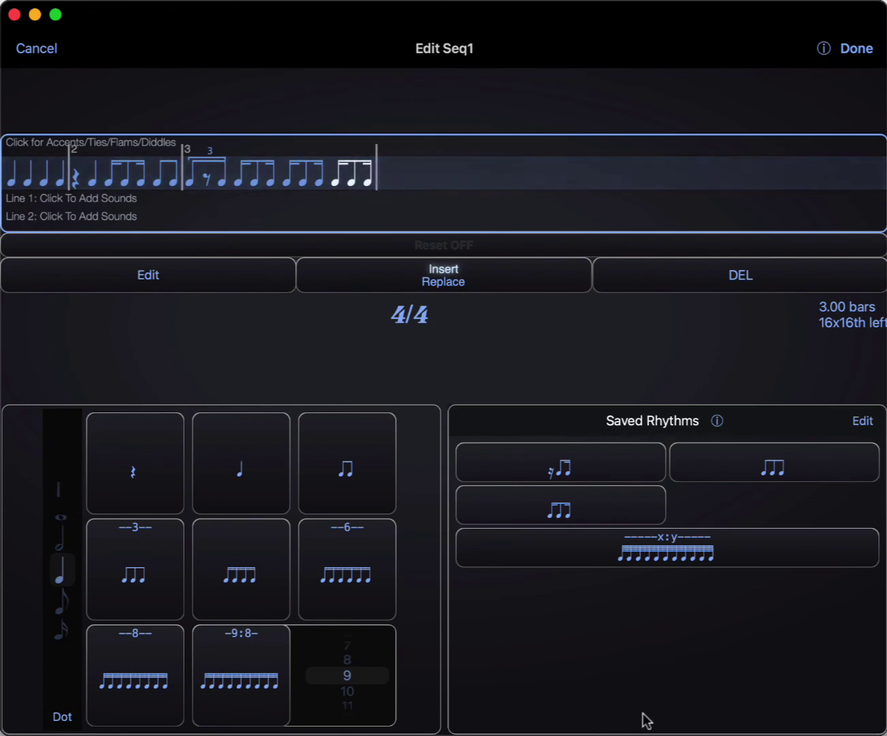
pyautogui.press('Return')
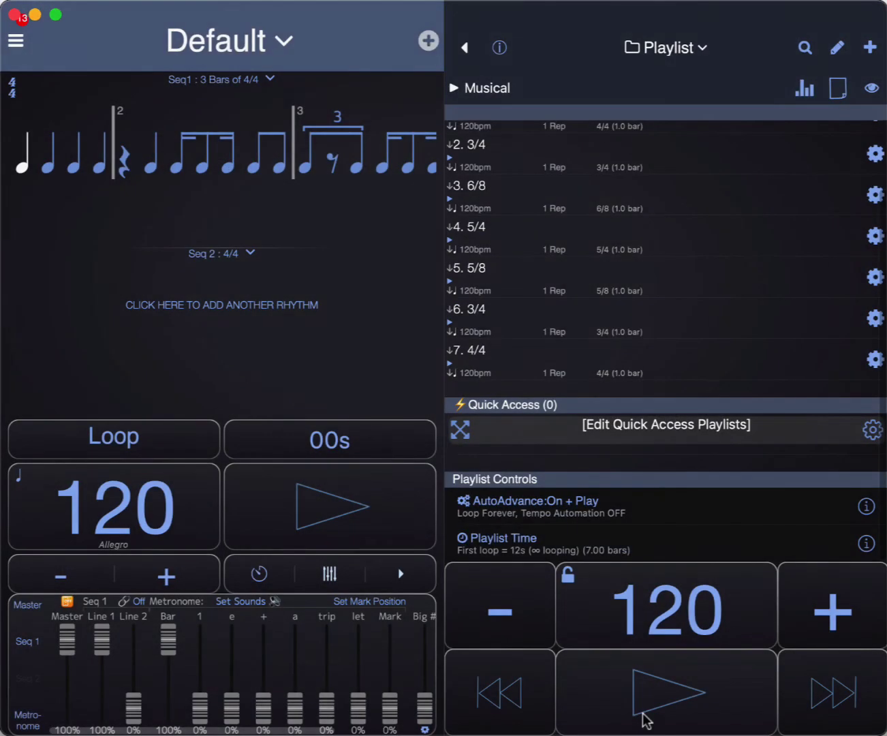